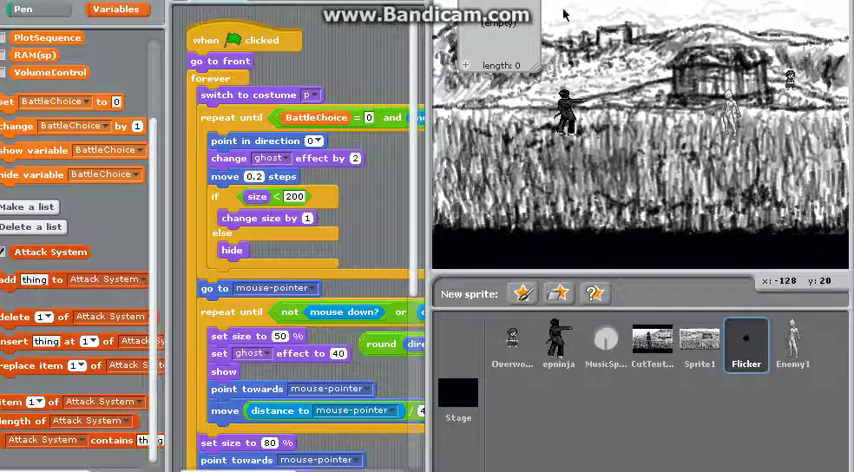
Select the epninja sprite in Scratch, review its four standing costumes, then return to Paint
click(558, 342)
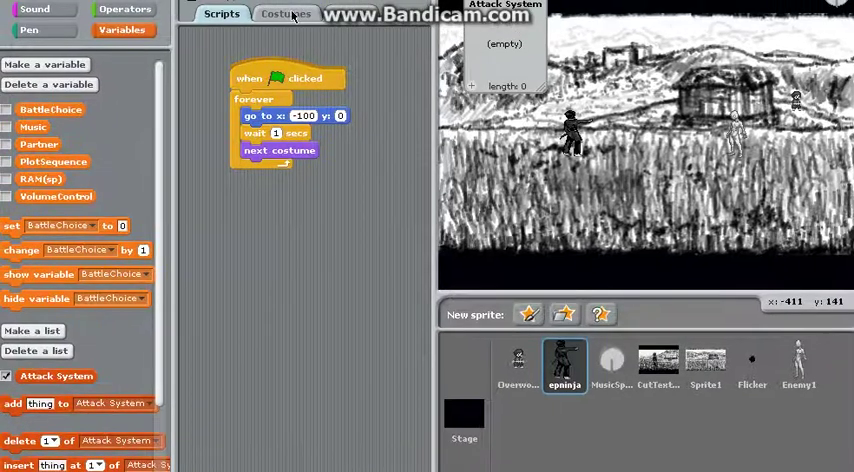
click(293, 15)
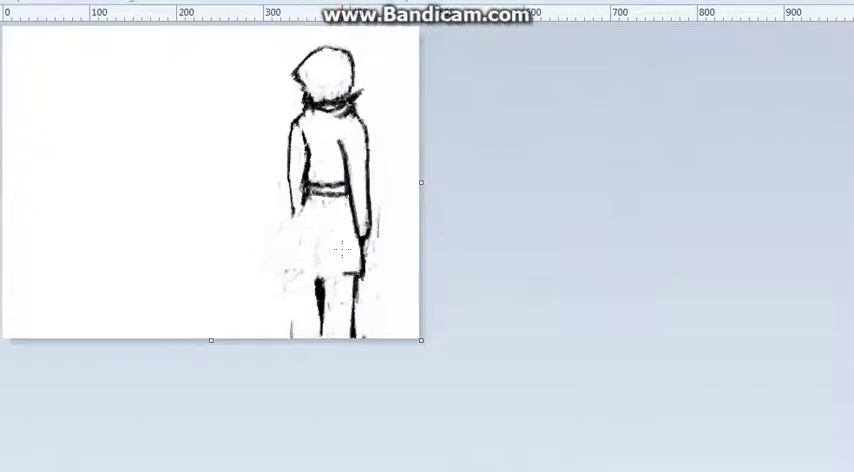
drag(341, 248, 310, 224)
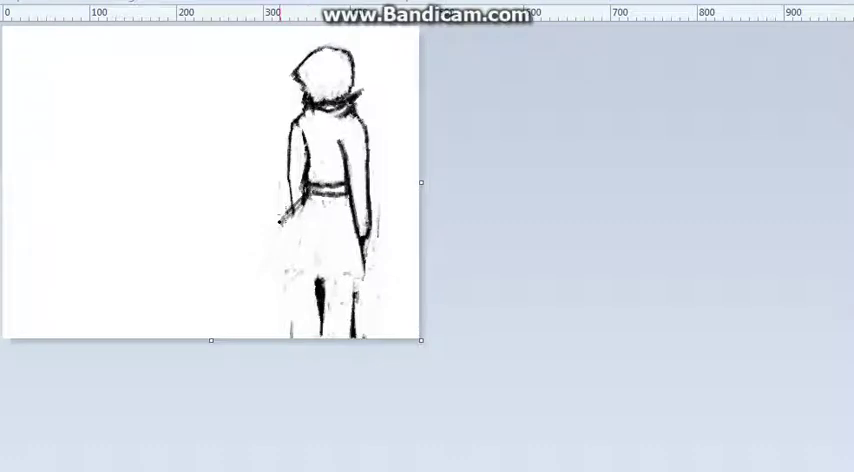
Sweep the coat's left edge outward in a curve and erase grey smudges on the right edge
drag(291, 206, 274, 228)
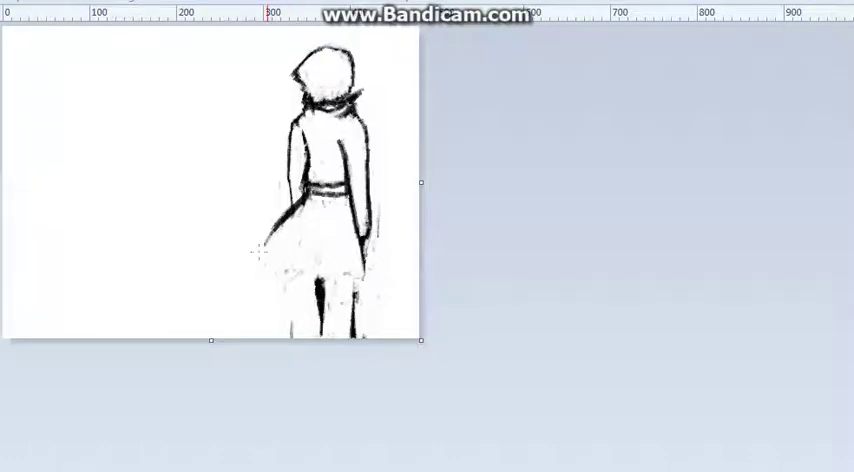
drag(298, 200, 245, 277)
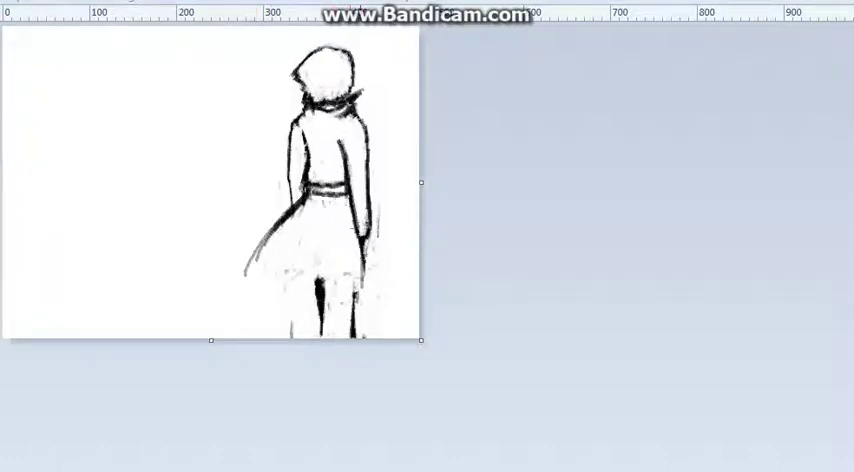
drag(358, 235, 356, 318)
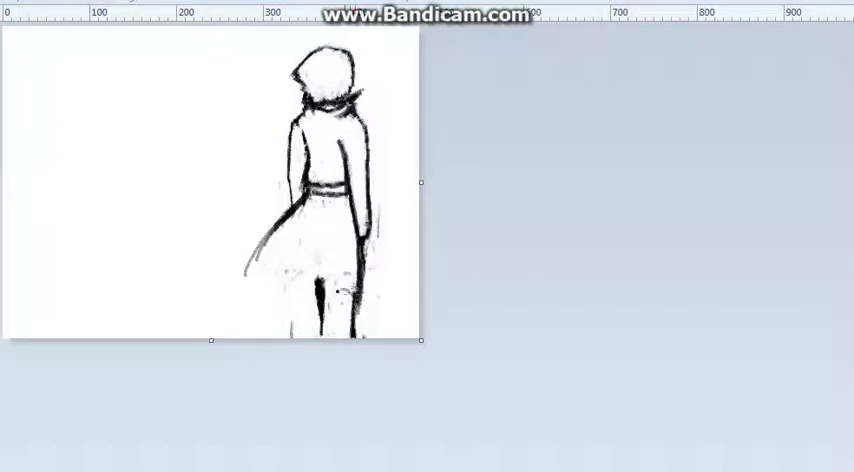
Draw the hem line across the legs, add a dot on the coat, and undo a stray fold
drag(346, 287, 321, 289)
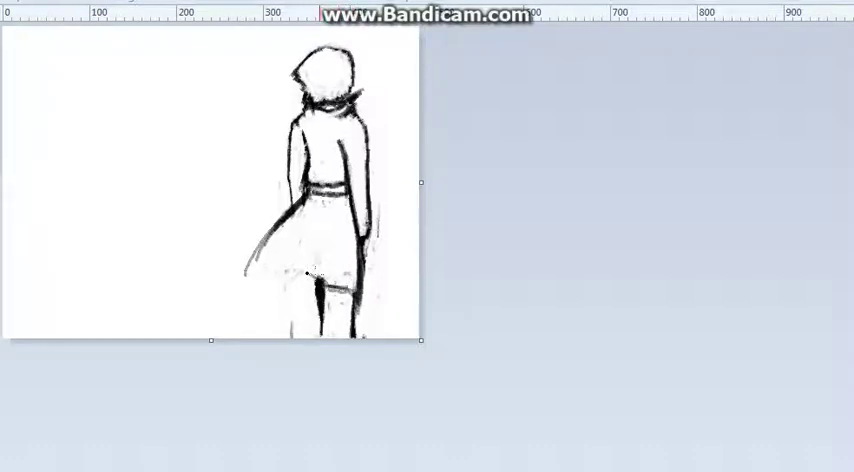
click(329, 213)
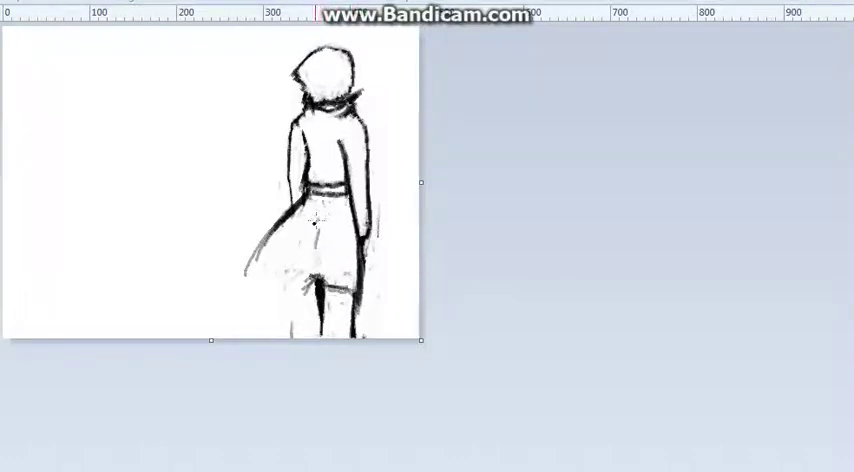
drag(313, 250, 318, 207)
key(ctrl+z)
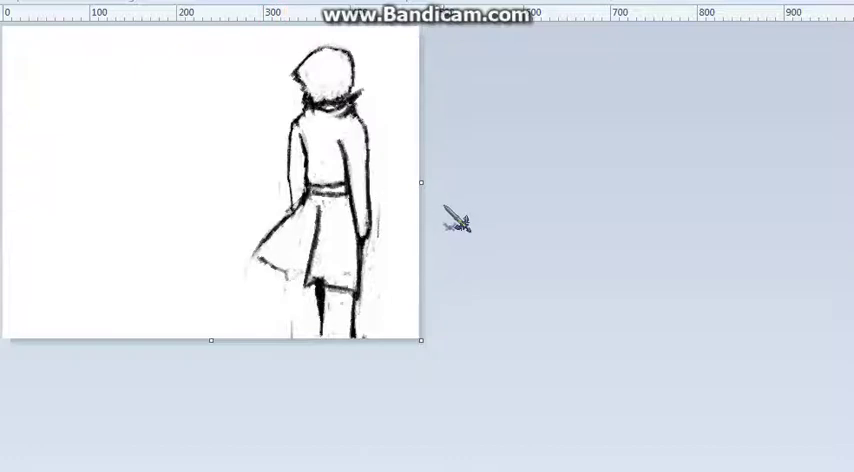
Sketch the coat's flared left panel, pointed hem and vertical fold line with Pencil and Eraser
key(ctrl)
Undo the last hem stroke, then redraw the hood's top and upper-left outlines darker
key(ctrl+z)
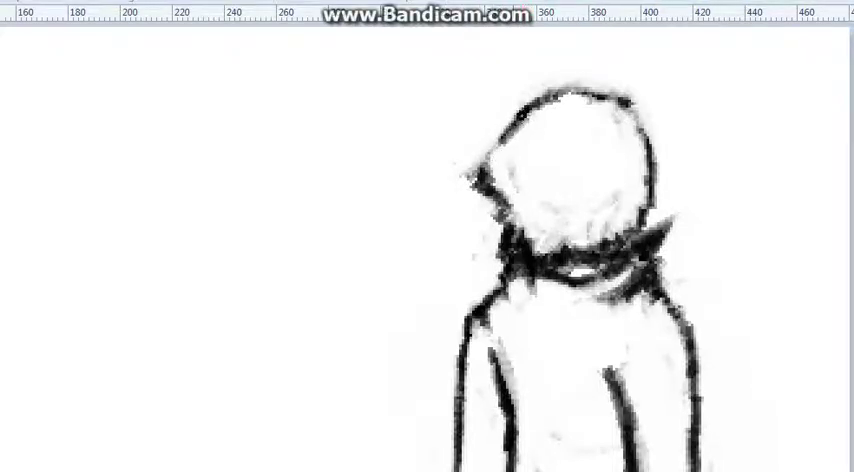
drag(522, 112, 480, 166)
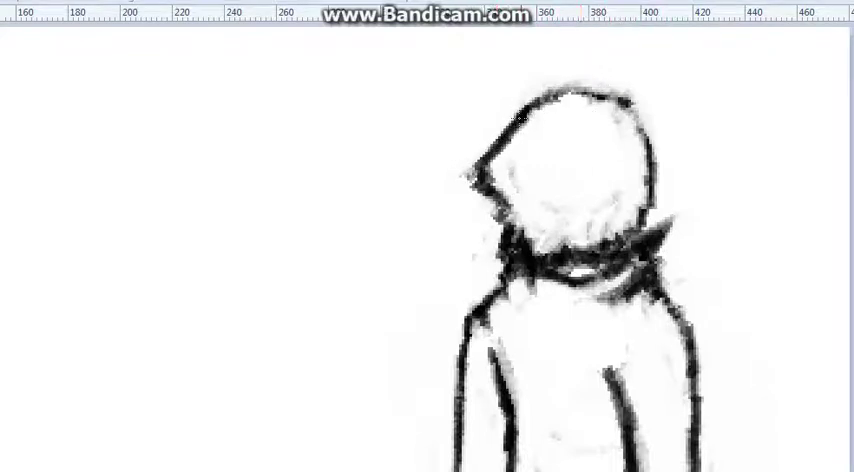
drag(520, 118, 572, 101)
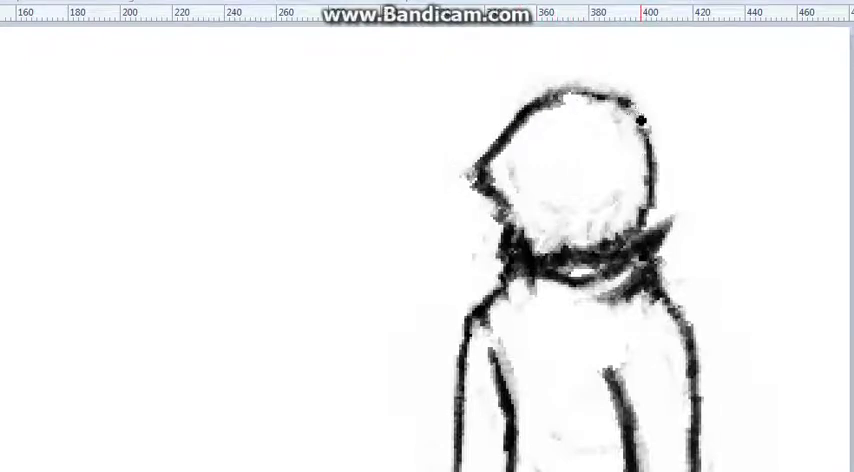
mouse_move(641, 121)
mouse_down()
mouse_move(568, 88)
mouse_move(606, 112)
mouse_up()
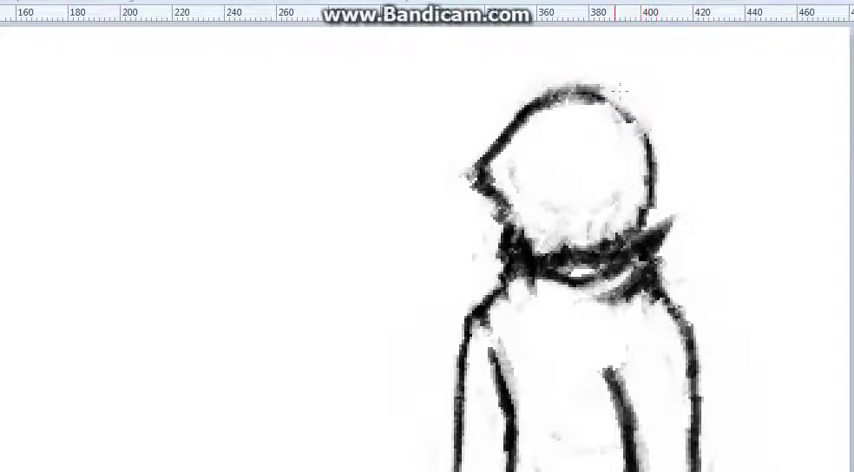
drag(567, 78, 520, 97)
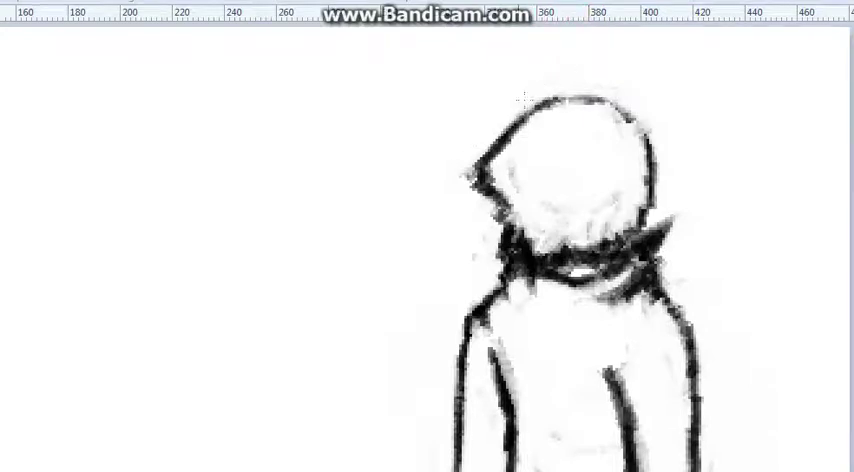
drag(540, 95, 470, 178)
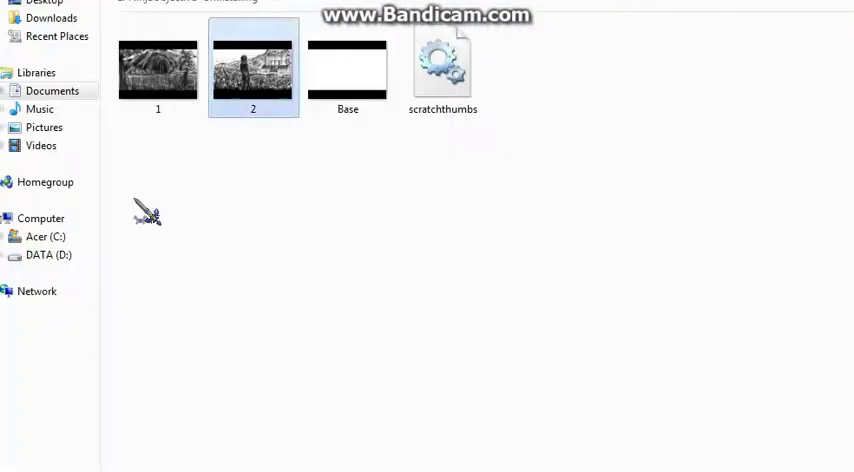
Go from My Documents into the Bandicam folder to see the recorded AVI clips
click(47, 90)
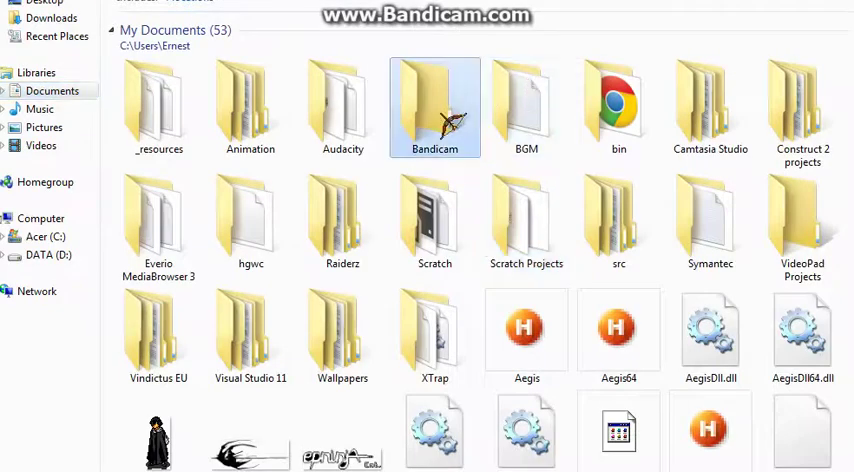
double_click(440, 115)
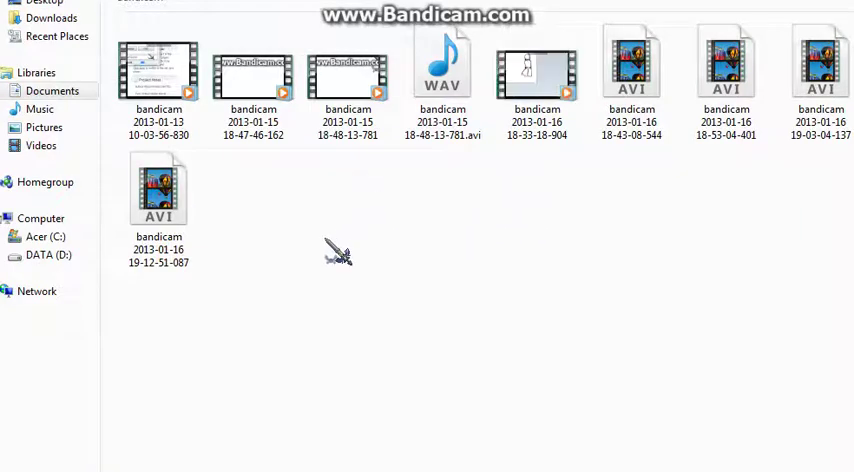
drag(322, 298, 131, 166)
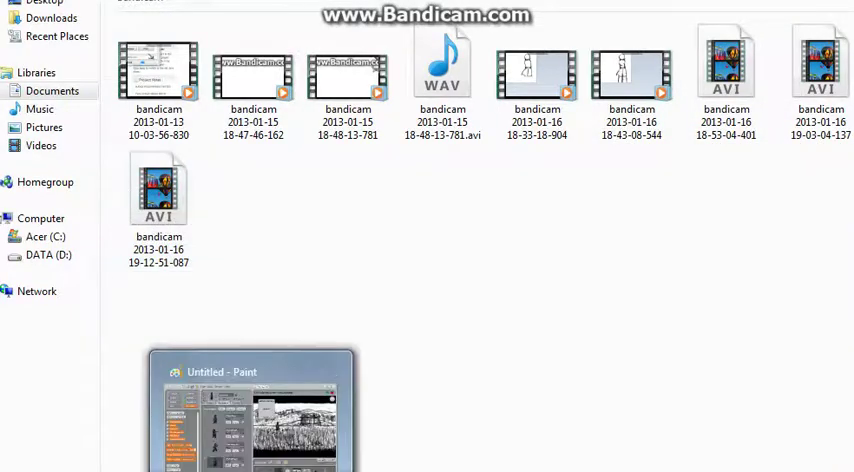
Bring the Paint shinobi sketch back to the front from the taskbar preview
click(250, 420)
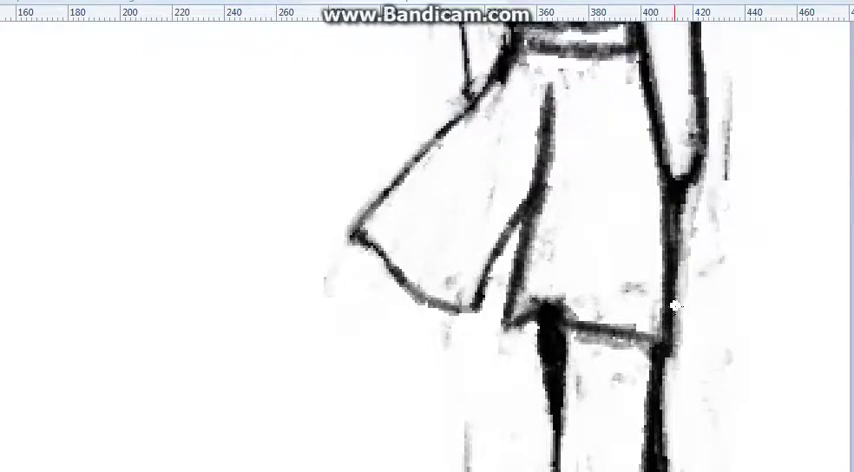
scroll(672, 308, down, 5)
scroll(628, 325, up, 1)
scroll(640, 334, up, 1)
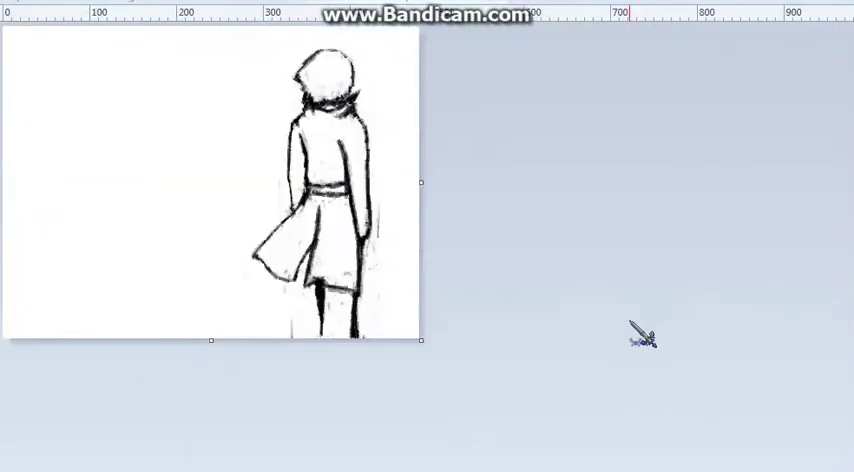
scroll(640, 350, up, 1)
scroll(640, 357, down, 2)
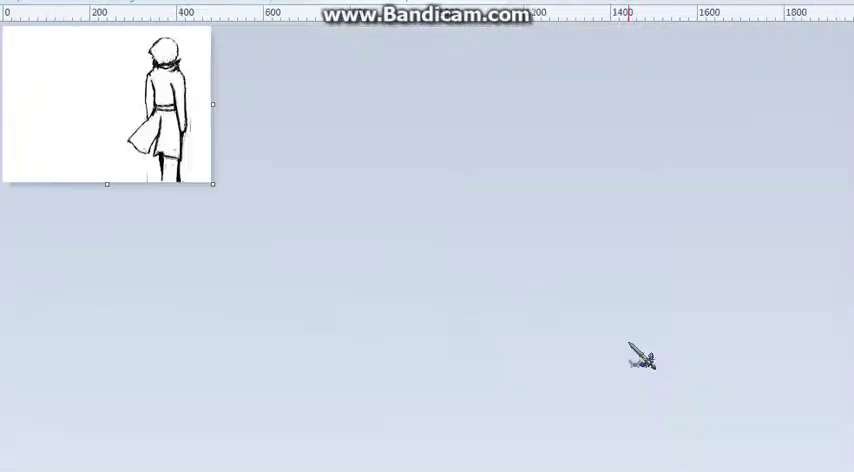
scroll(641, 357, up, 1)
scroll(641, 355, up, 1)
scroll(630, 330, up, 1)
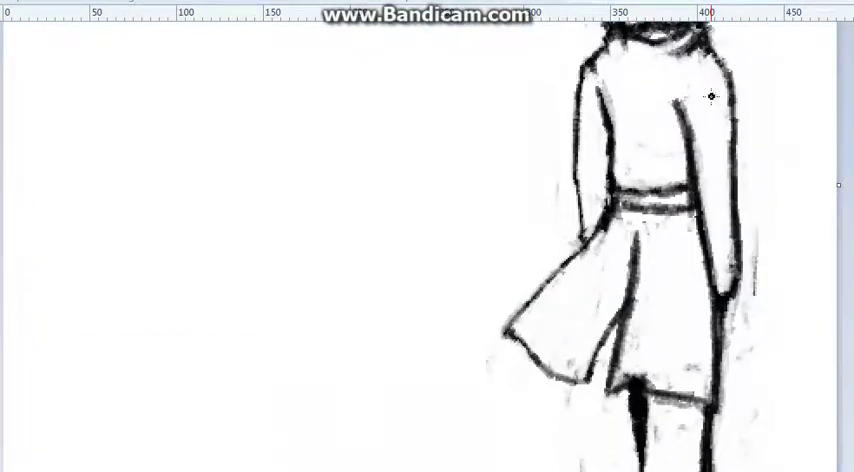